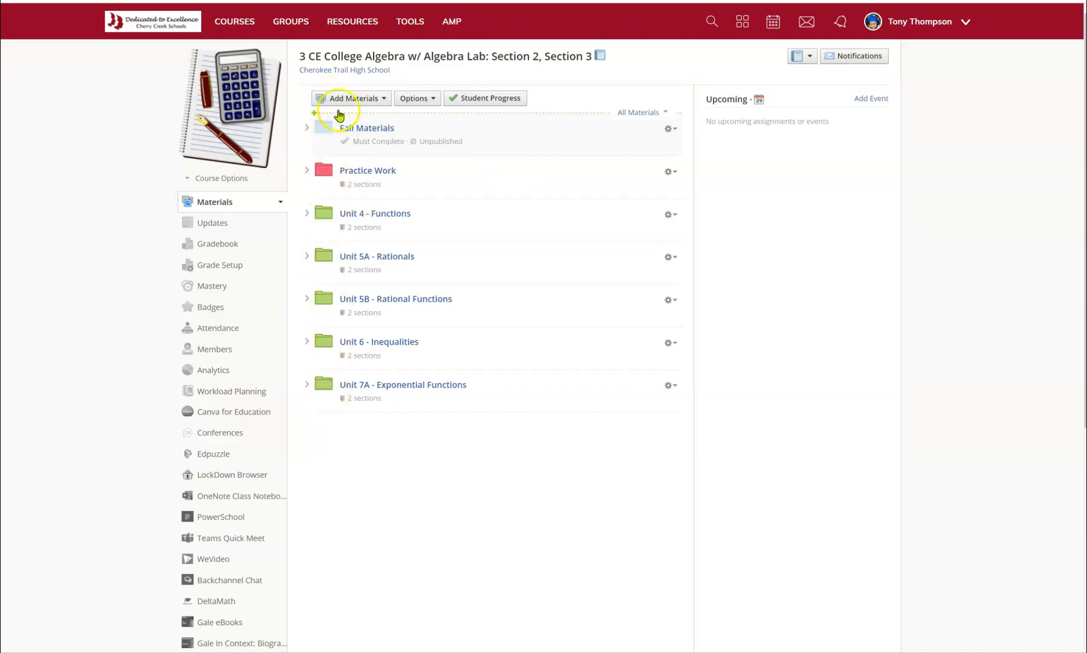
Expand the course's Practice Work folder to examine its assignments, and collapse it again.
left_click(304, 171)
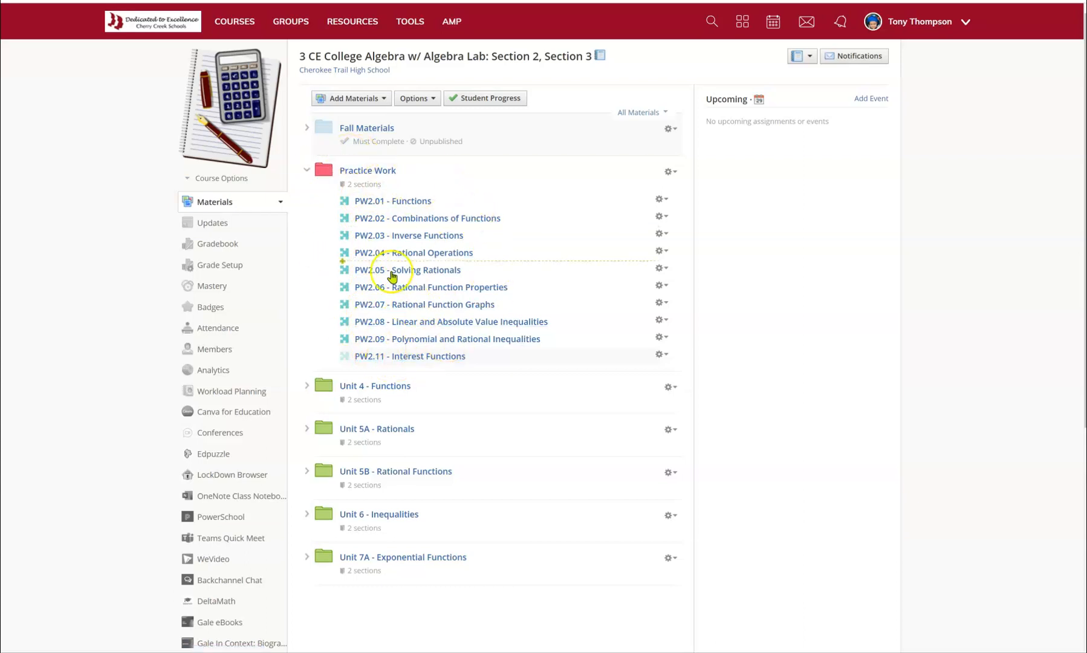
mouse_move(350, 202)
left_mouse_down()
mouse_move(391, 354)
mouse_move(427, 210)
mouse_move(309, 181)
mouse_move(369, 205)
left_mouse_up()
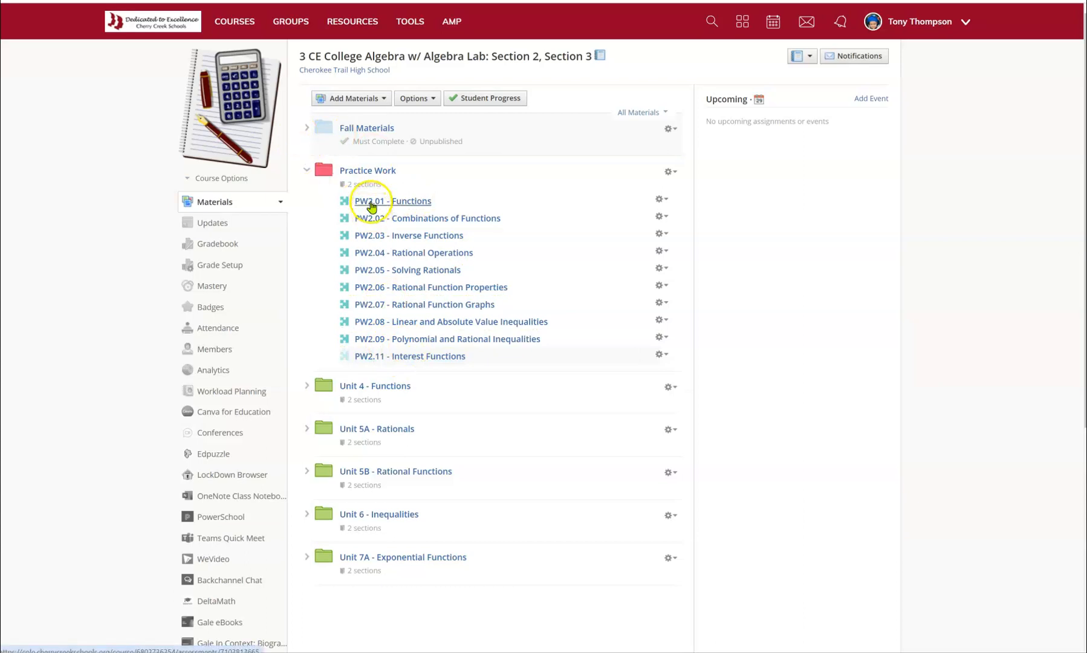
left_click(304, 172)
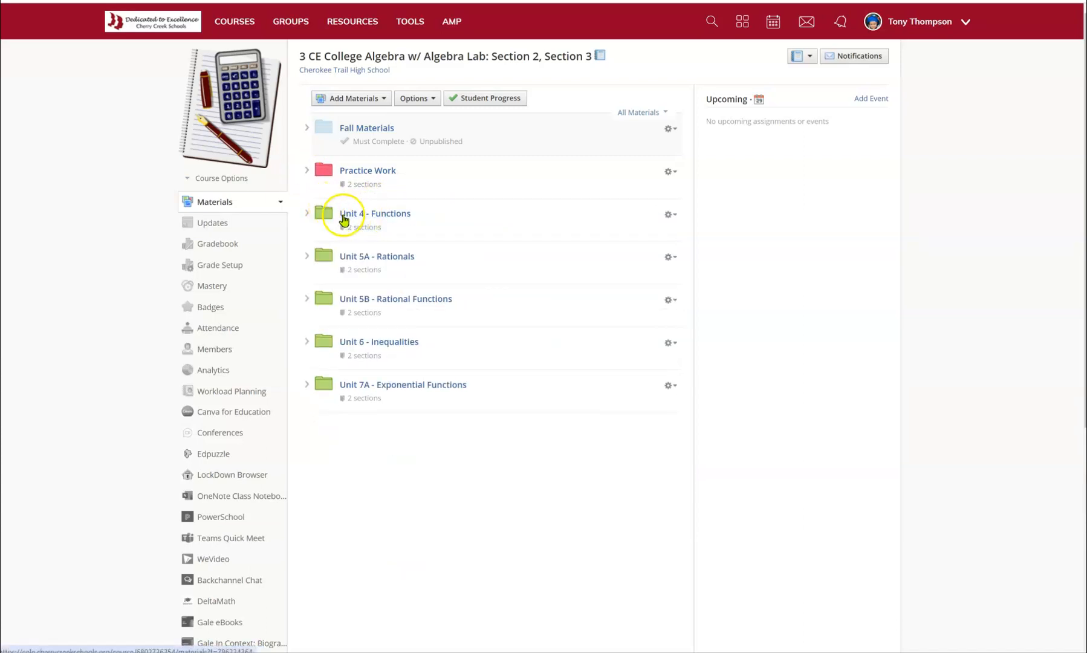
Examine the contents of the unit folders from Unit 4 - Functions to Unit 7A - Exponential Functions by expanding them.
left_click(305, 213)
left_click_drag(362, 264, 328, 206)
left_click(307, 214)
left_click(307, 255)
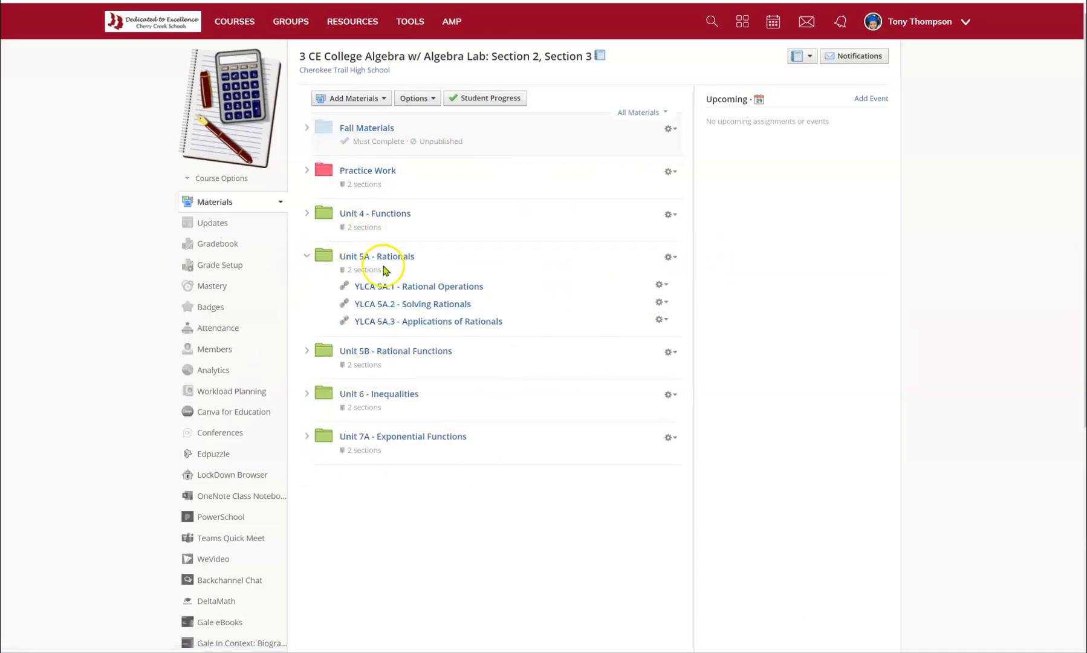
left_click(305, 256)
left_click(306, 297)
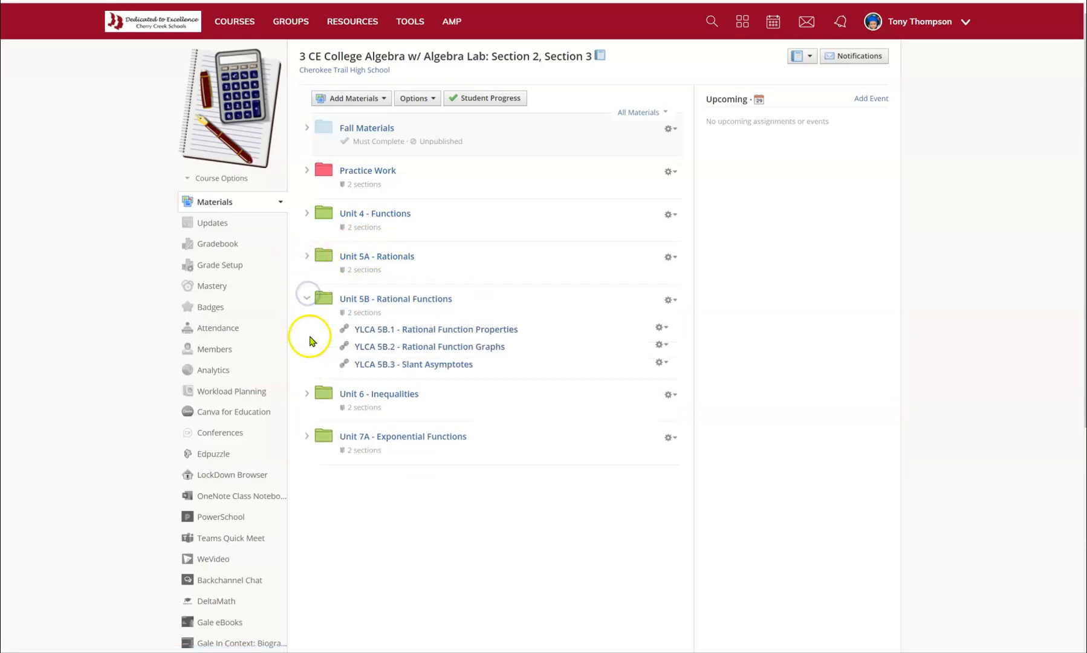
left_click(306, 298)
left_click(307, 342)
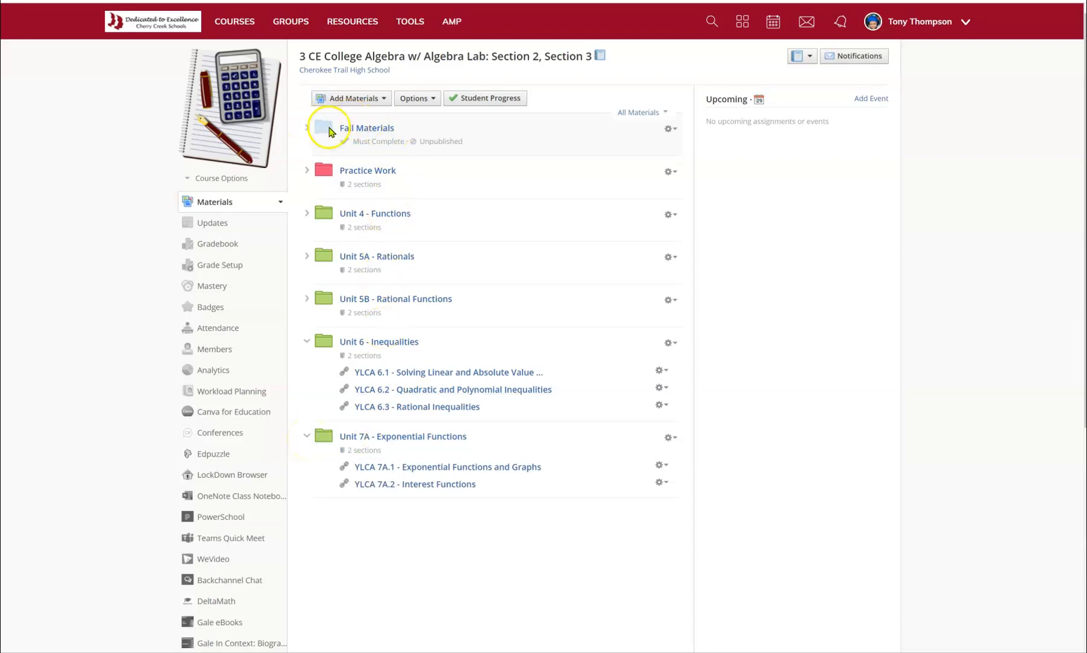
mouse_move(329, 132)
left_mouse_down()
mouse_move(517, 287)
mouse_move(463, 126)
mouse_move(380, 136)
mouse_move(318, 126)
mouse_move(329, 130)
left_mouse_up()
triple_click(423, 143)
left_click(454, 145)
triple_click(454, 144)
left_click(452, 144)
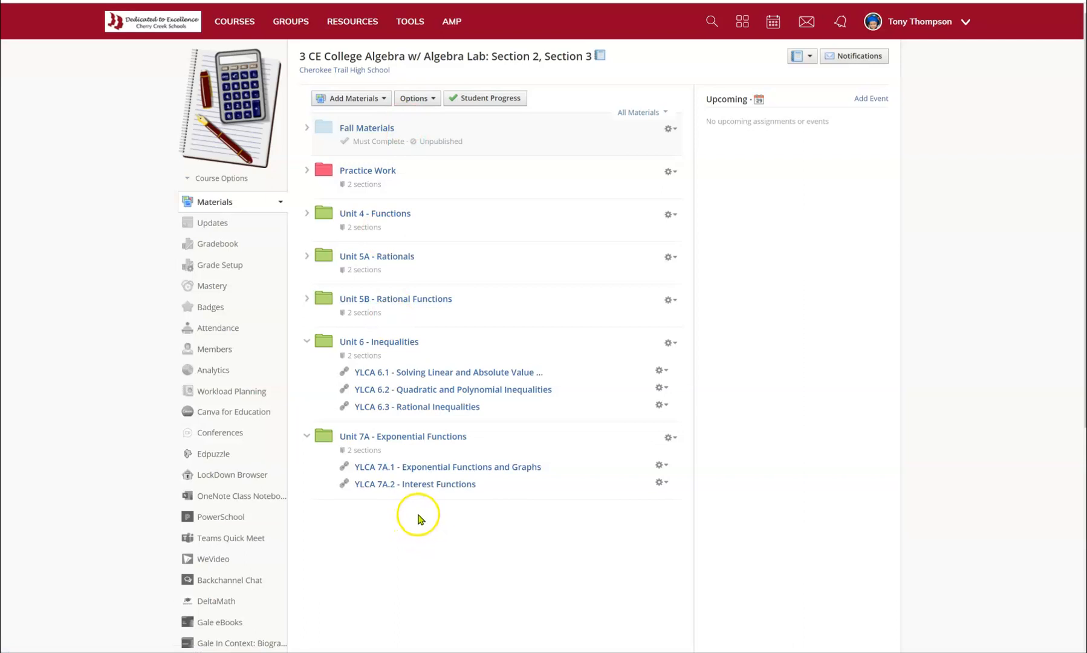
mouse_move(431, 504)
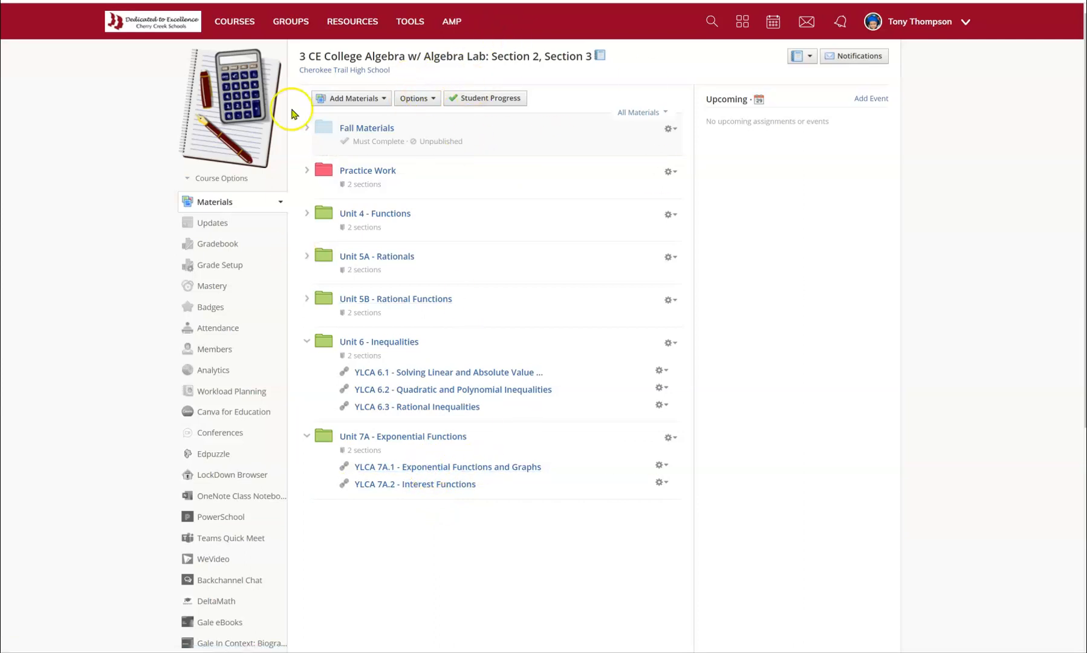
Expand Fall Materials and its nested Practice Work folder to examine their contents, and collapse Fall Materials again.
left_click(305, 129)
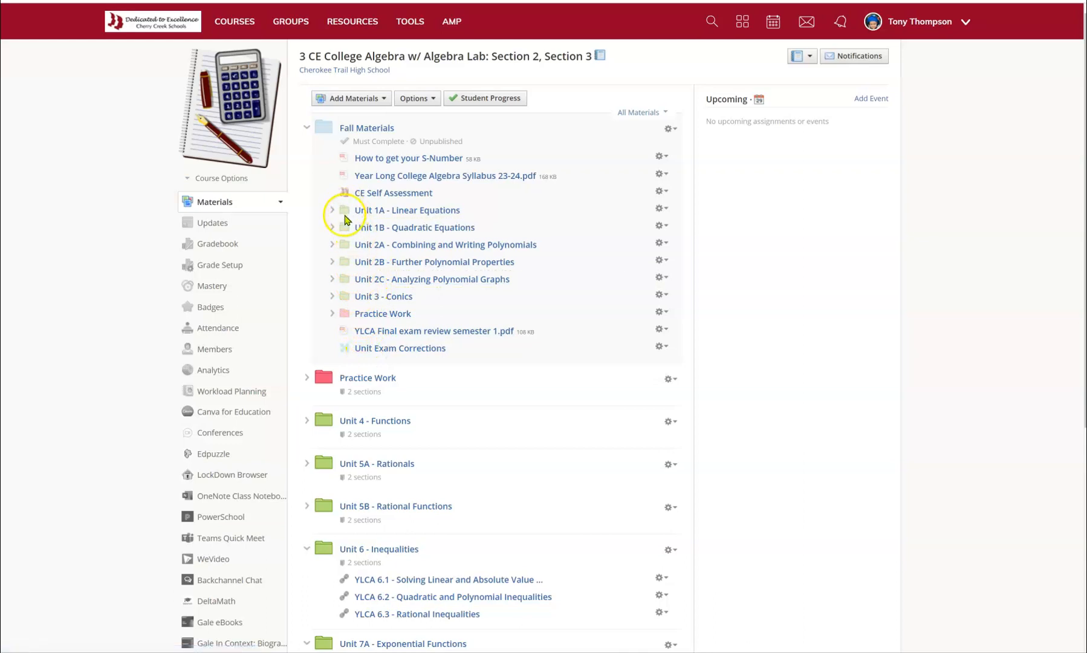
mouse_move(346, 295)
left_mouse_down()
mouse_move(347, 208)
mouse_move(349, 314)
left_mouse_up()
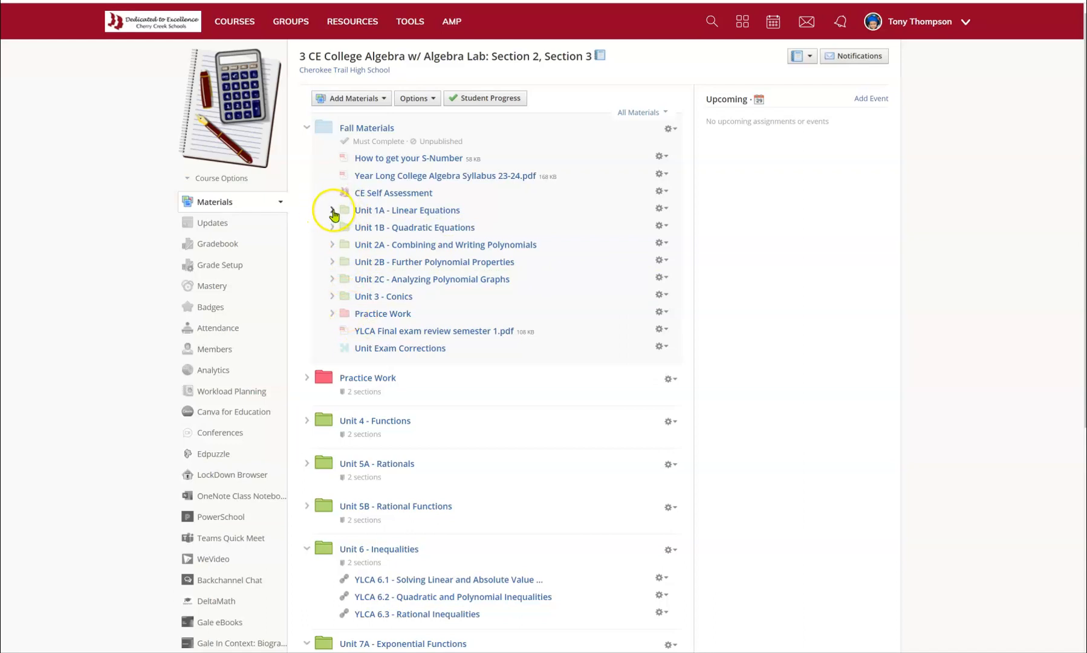
left_click(331, 313)
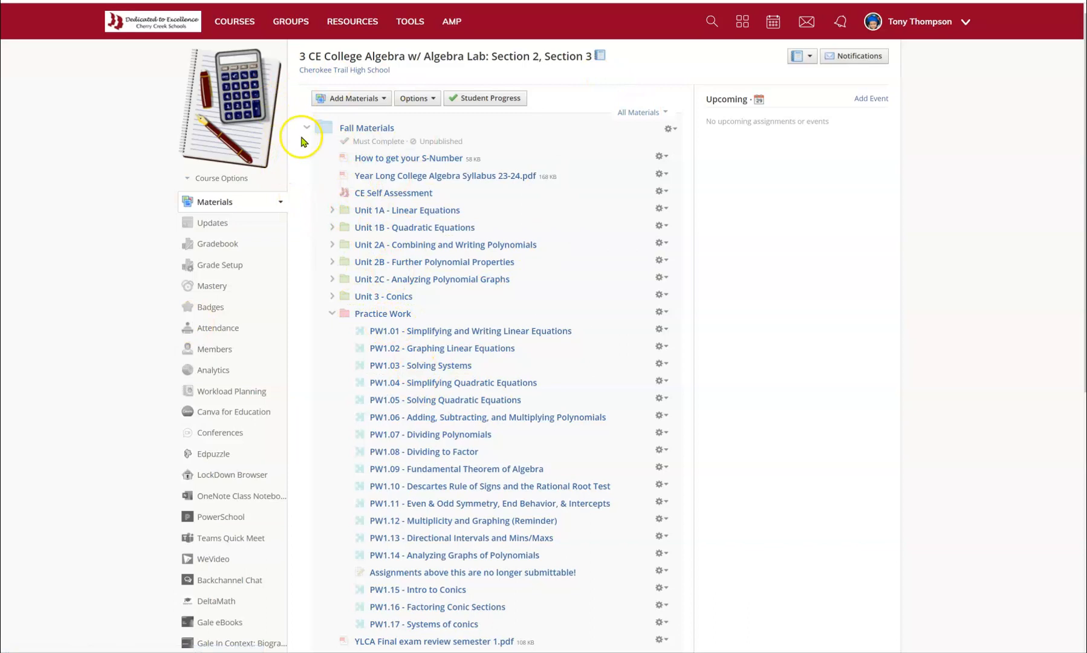
scroll(399, 251, "down", 7)
scroll(402, 251, "up", 2)
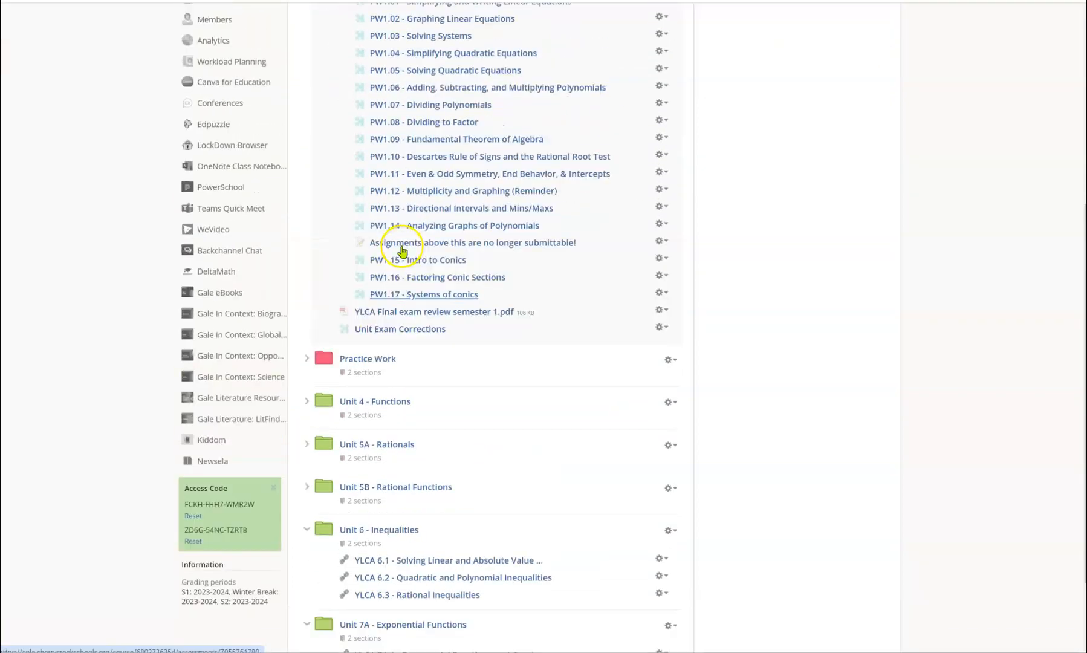
scroll(402, 250, "up", 5)
left_click(307, 128)
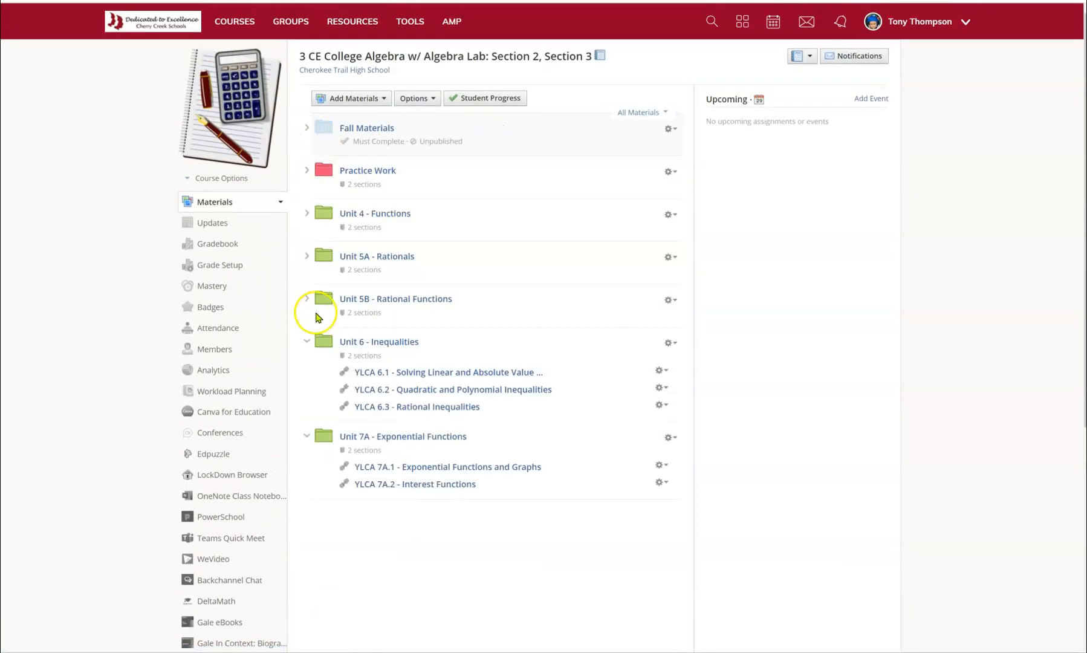
Collapse the expanded unit folders, view the Unit 6 - Inequalities folder on its own page, and return to the course materials.
left_click(305, 340)
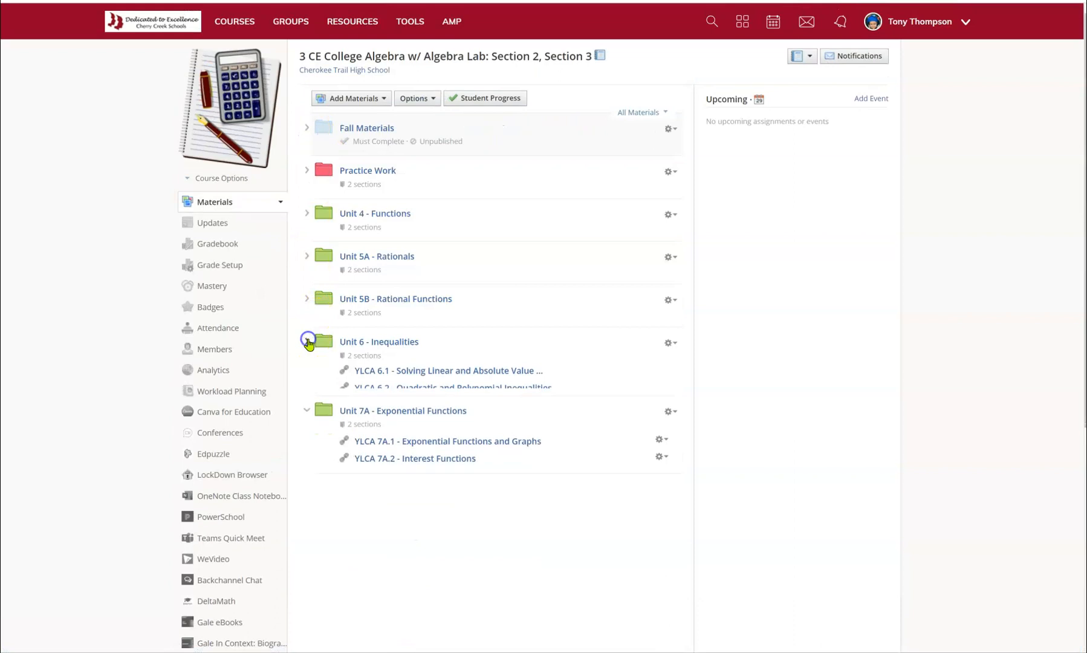
left_click(379, 342)
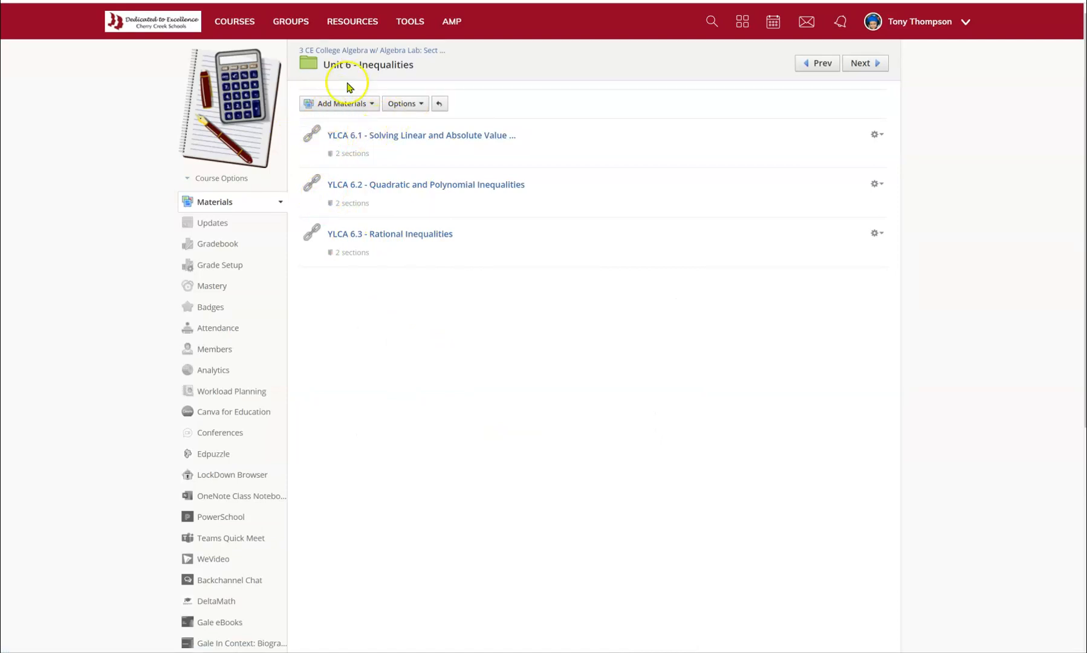
left_click(343, 53)
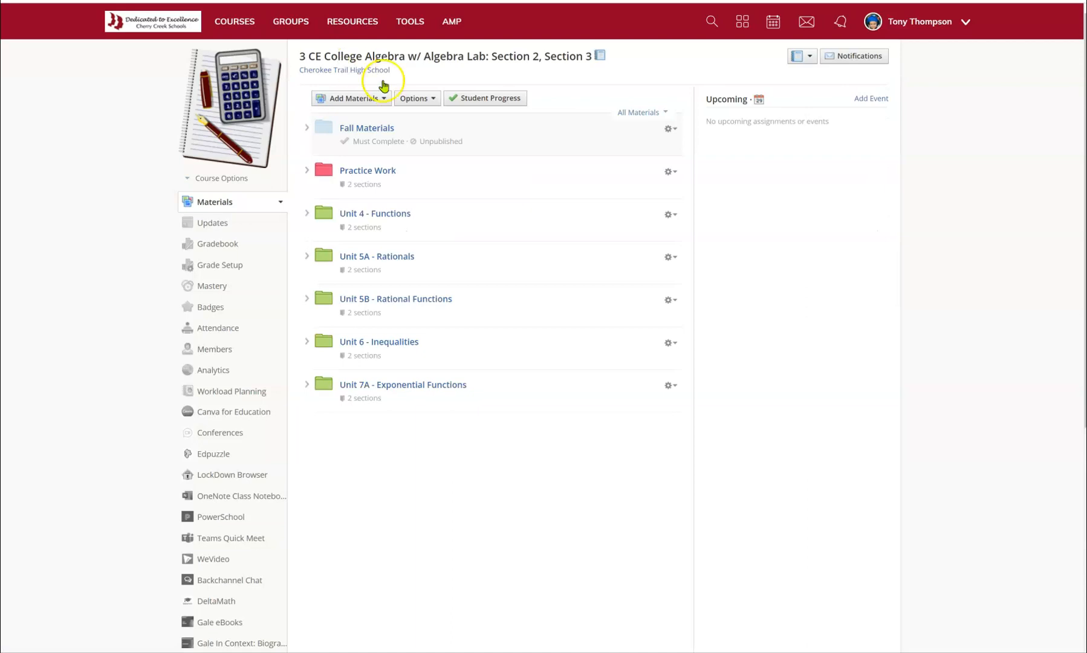
Start a new folder in the course materials titled "This is a Folder" with the dark gray folder color.
left_click(358, 100)
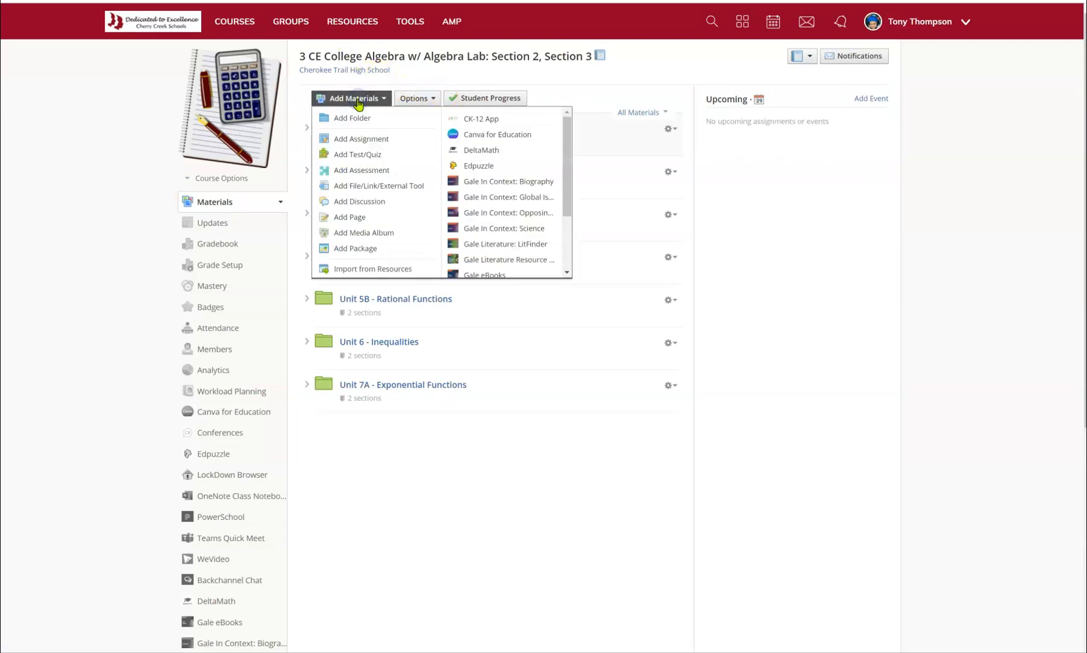
left_click(363, 117)
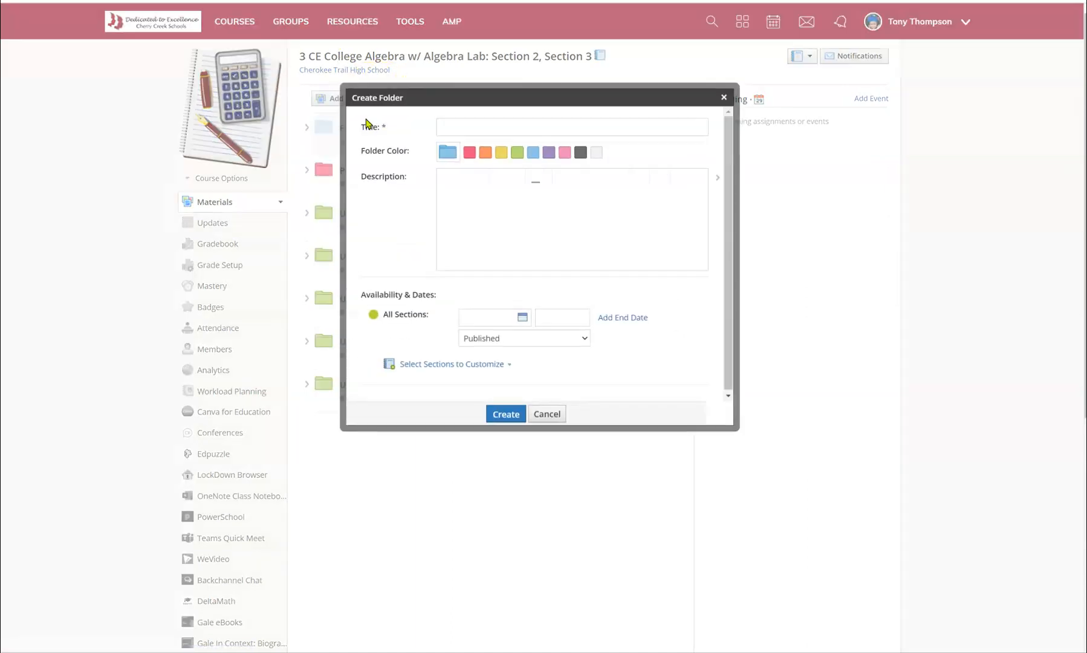
left_click(477, 127)
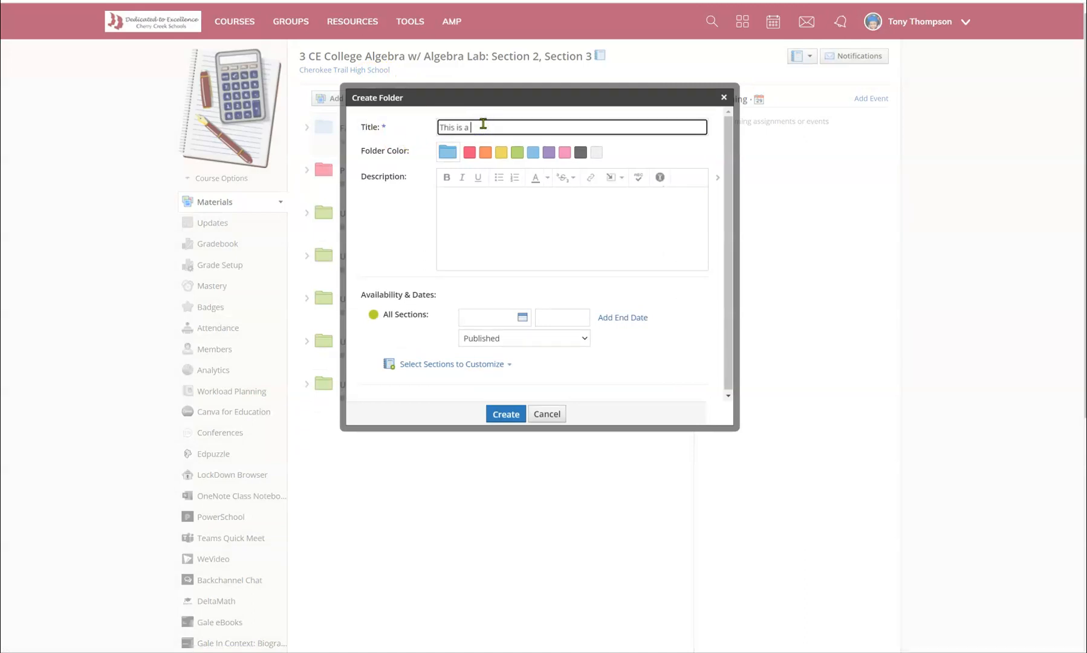
left_click(580, 154)
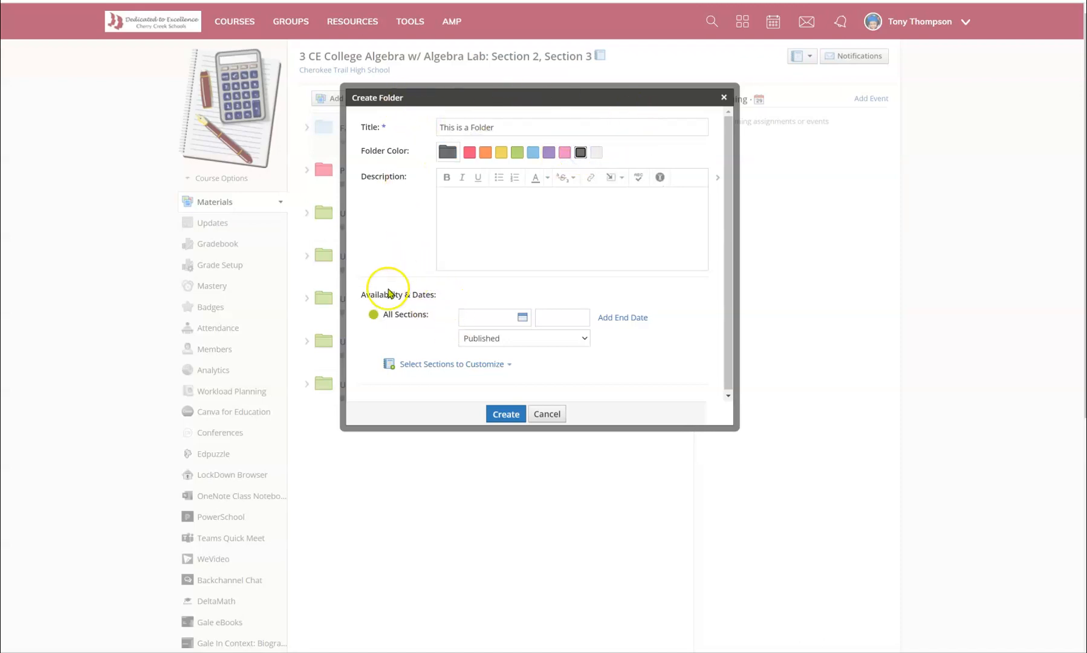
Customize the new folder's availability individually for Section 2 and Section 3, leave both published without dates, and create the folder.
mouse_move(378, 325)
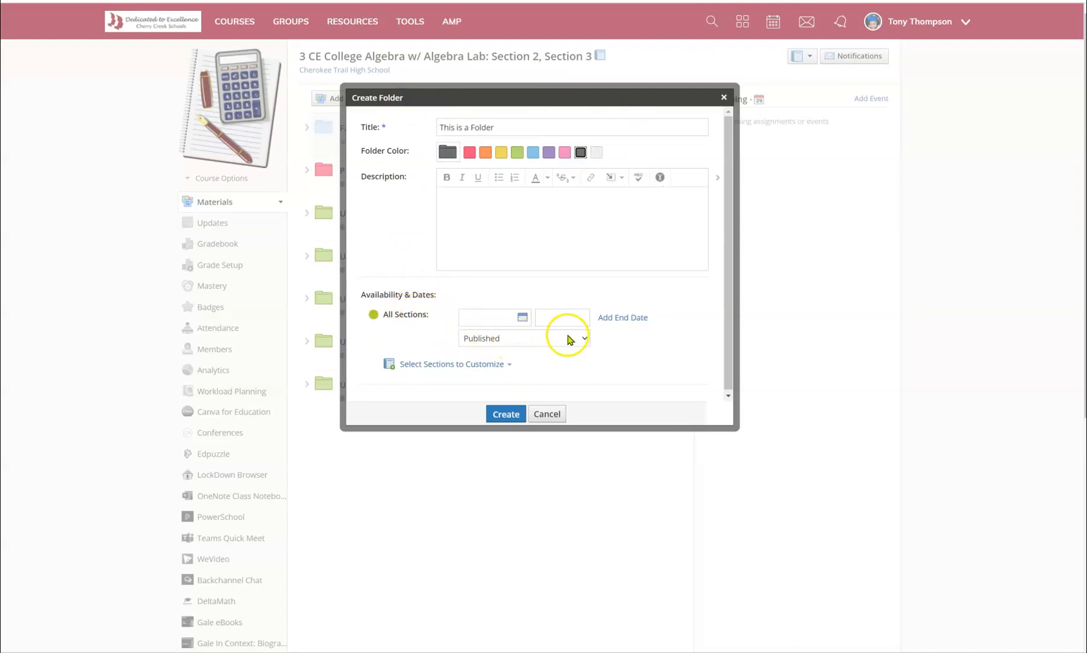
left_click(507, 364)
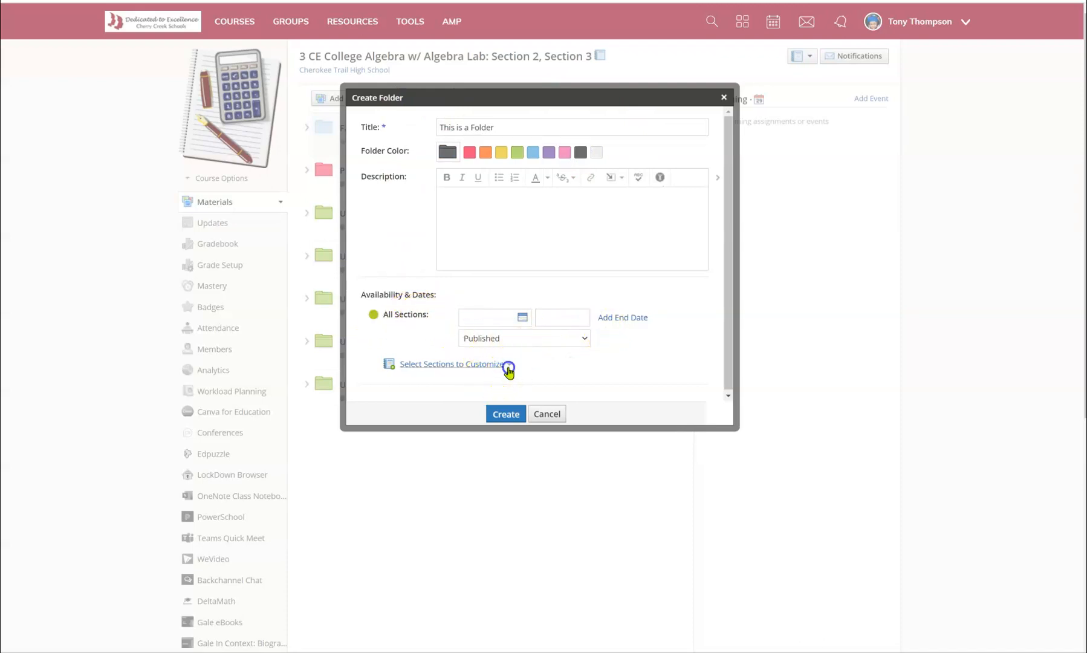
left_click(408, 383)
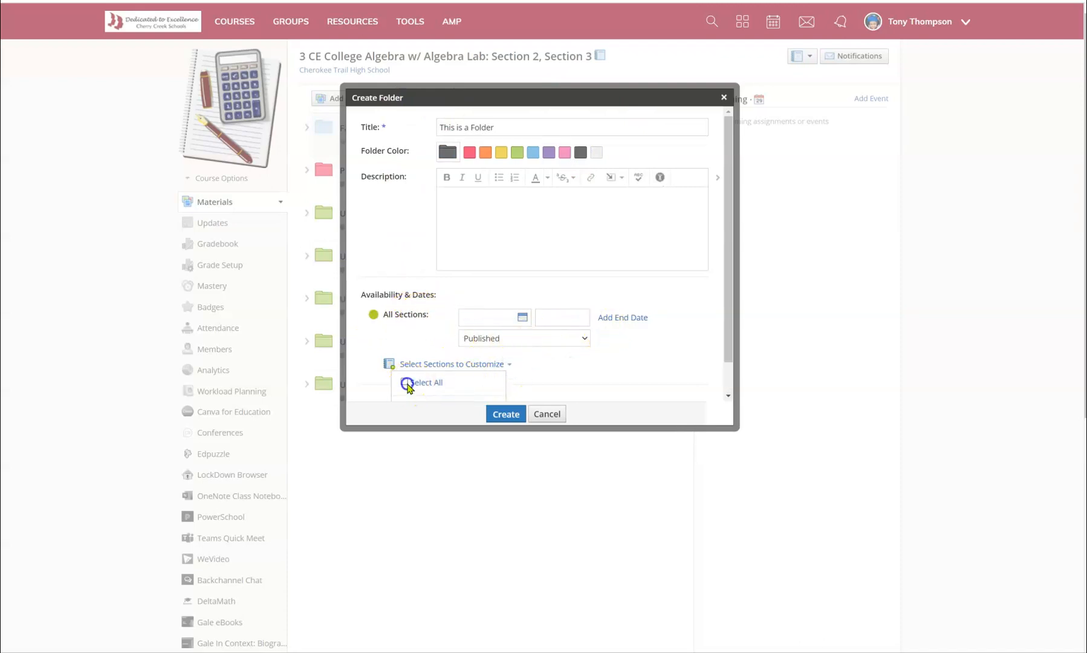
left_click(619, 336)
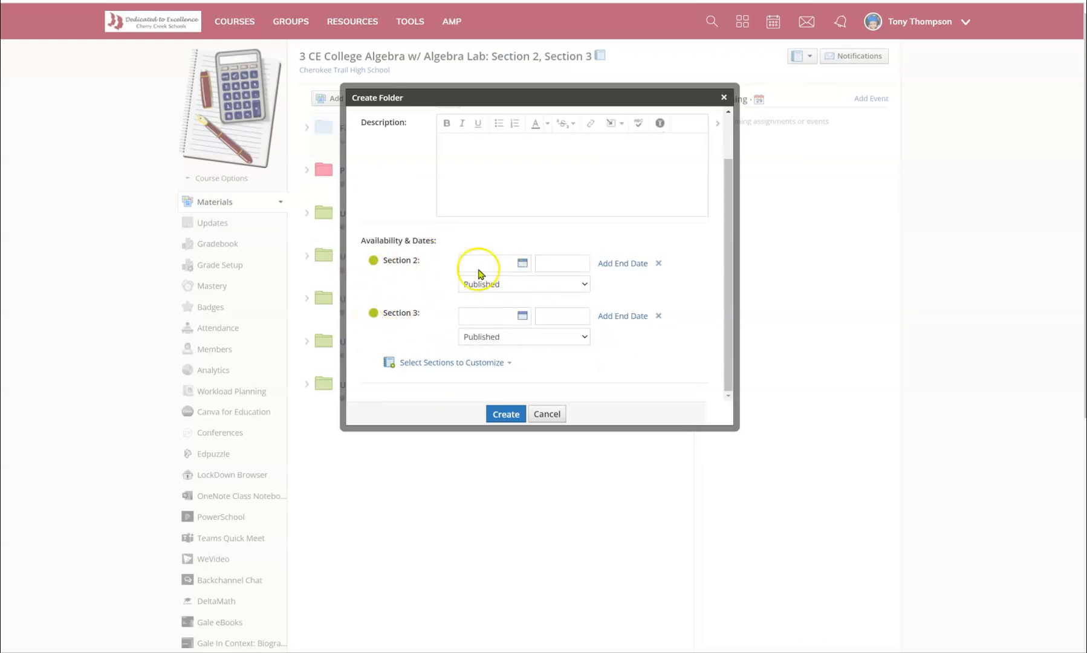
left_click(522, 263)
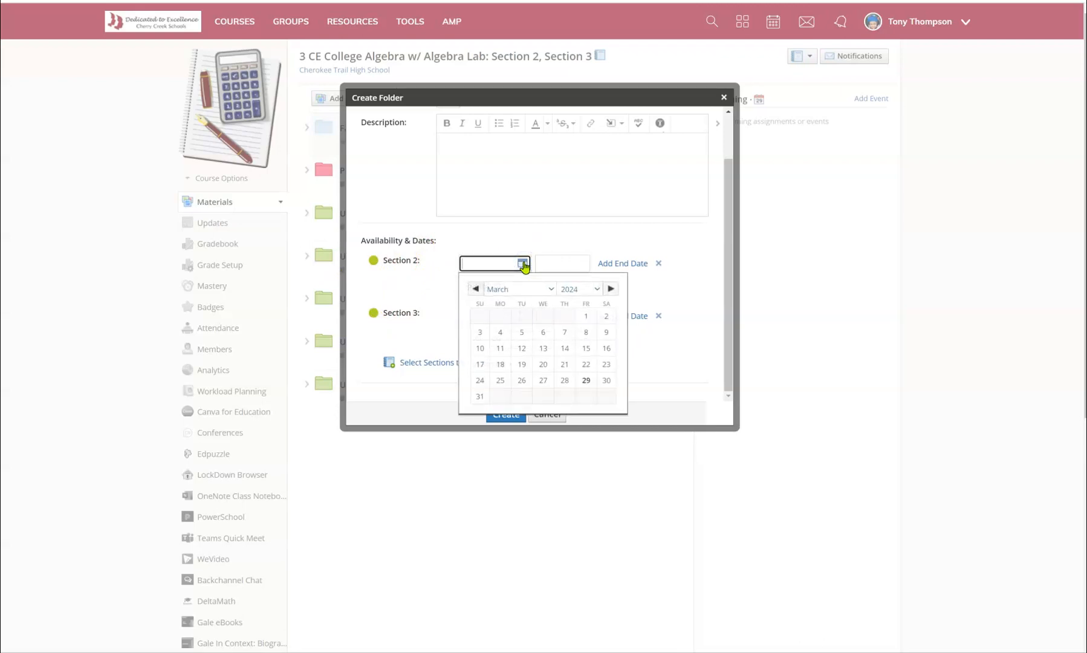
left_click(659, 353)
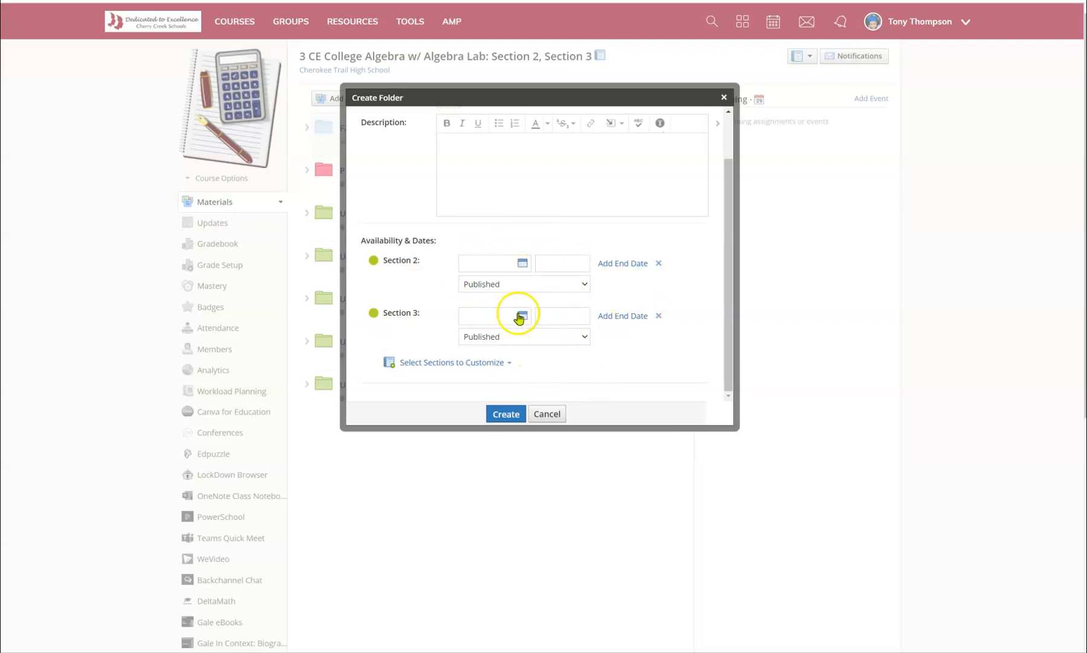
scroll(521, 318, "up", 2)
scroll(509, 319, "down", 2)
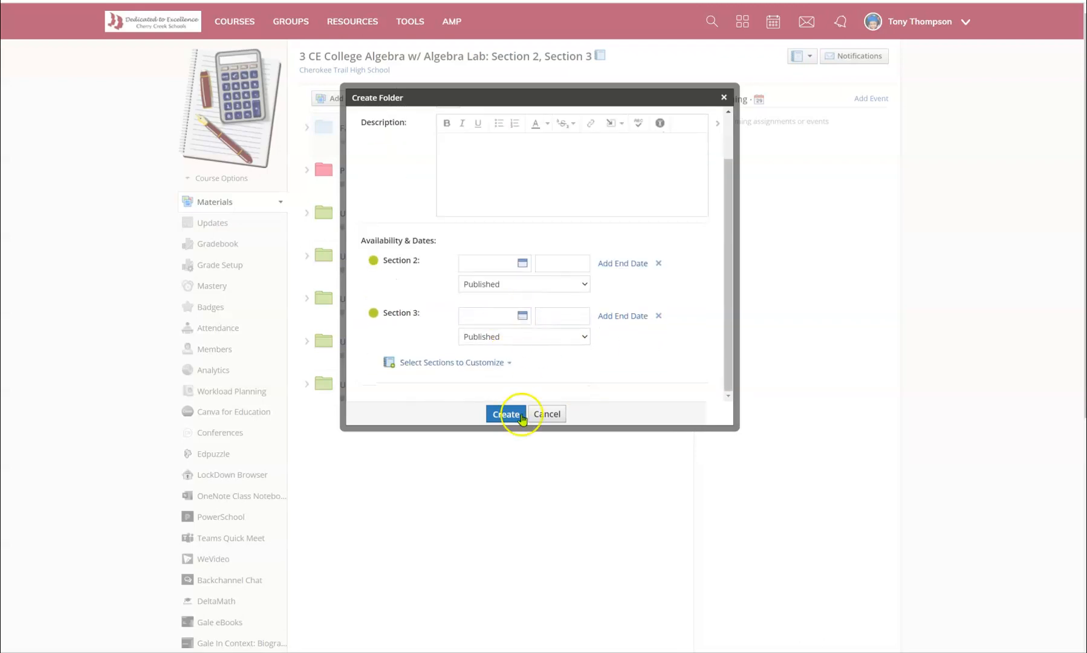
left_click(505, 414)
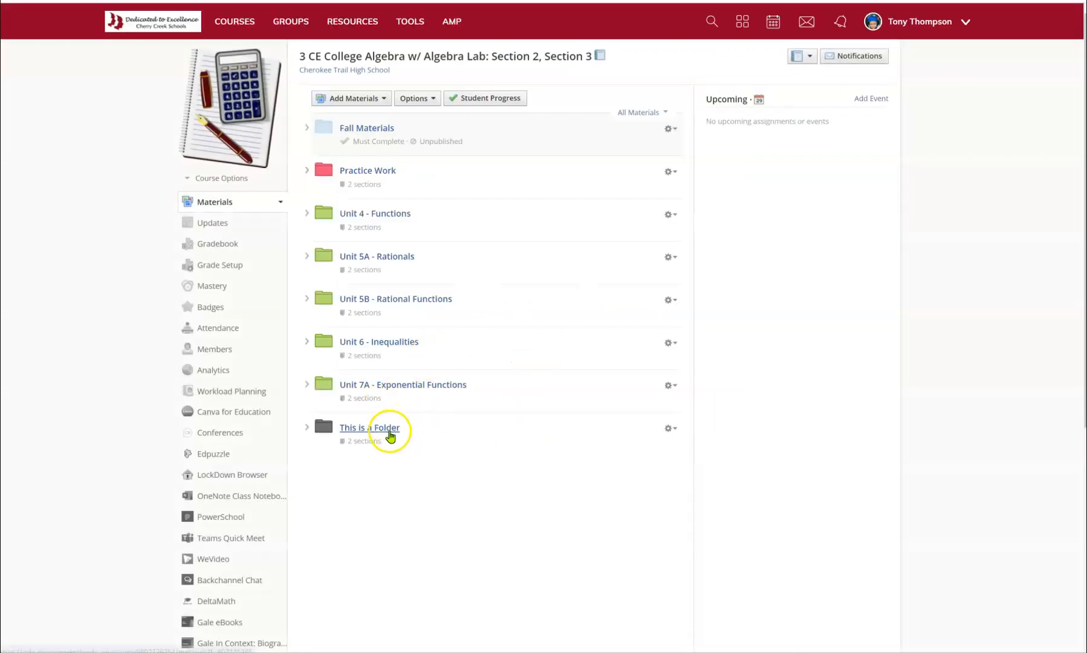
Create a red folder titled "This is another folder" inside "This is a Folder".
left_click(390, 429)
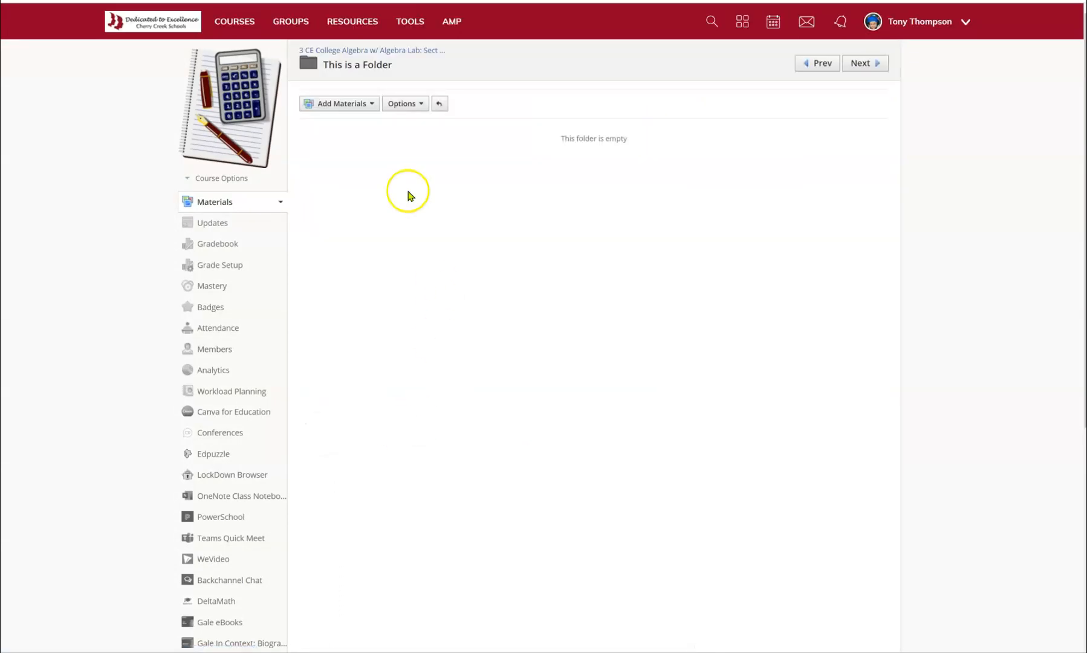
left_click(348, 104)
left_click(343, 125)
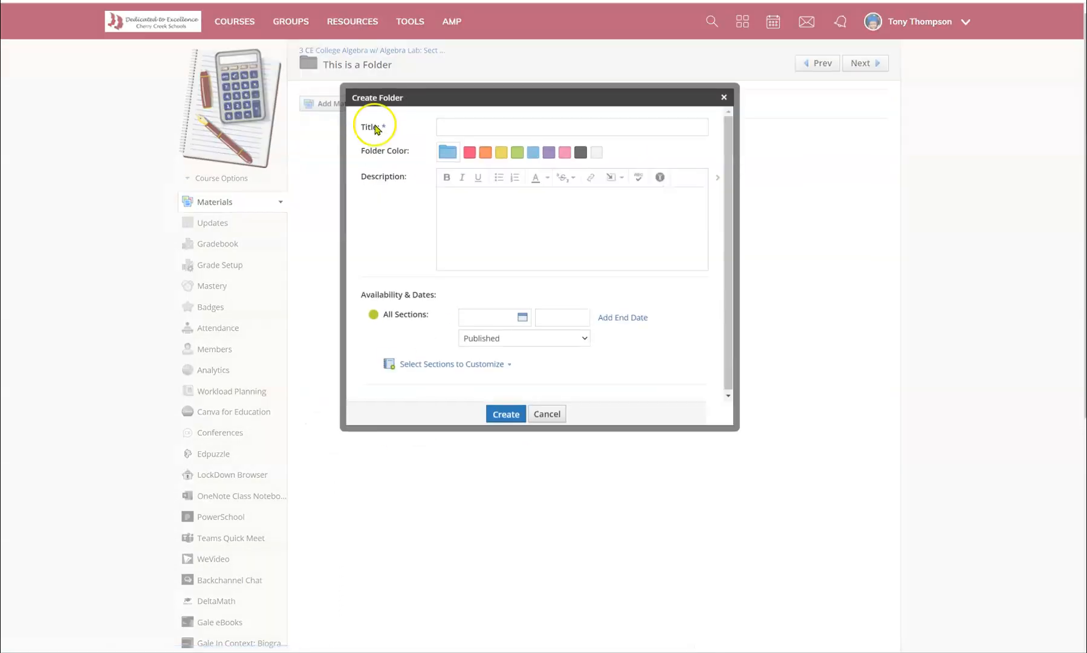
left_click(469, 152)
left_click(477, 124)
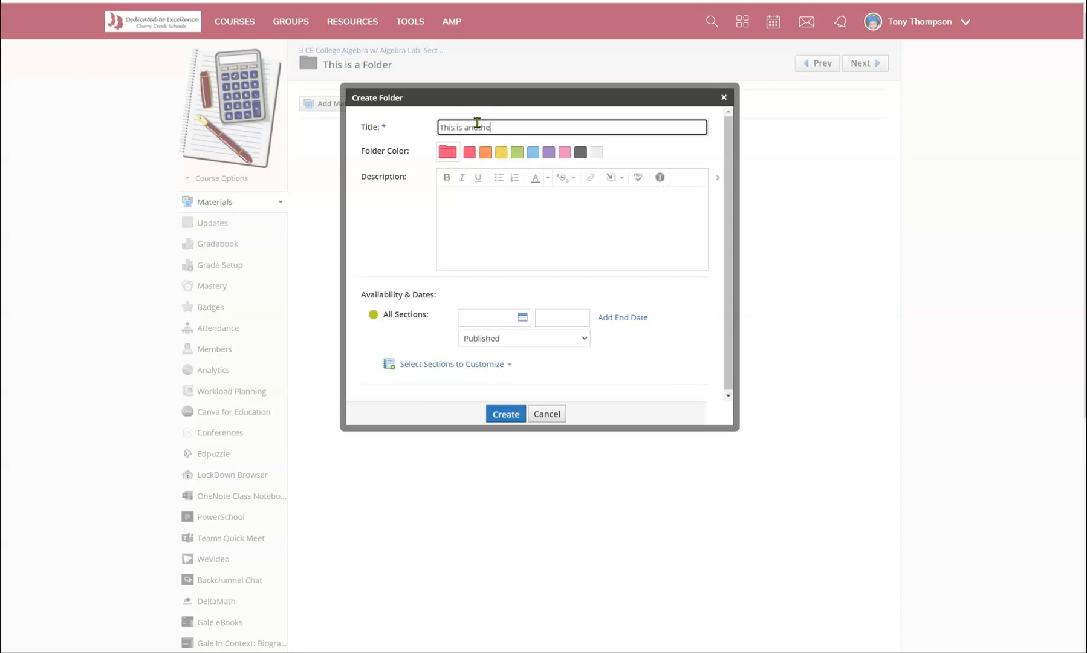
left_click(514, 414)
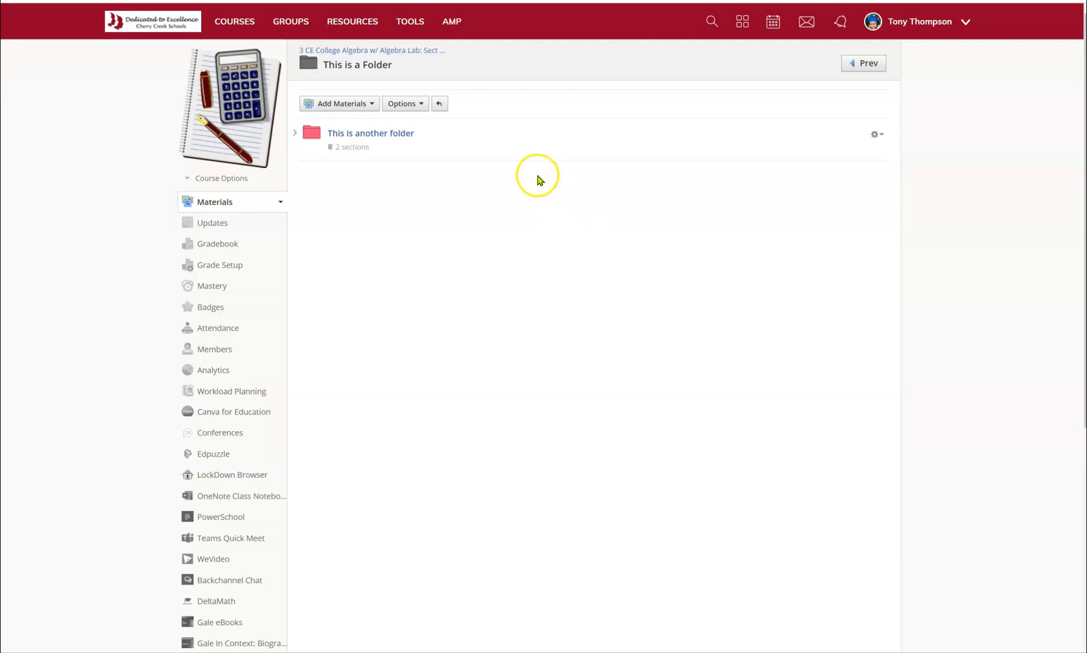
Return to the course materials, expand the two new folders, and delete "This is a Folder".
left_click(405, 50)
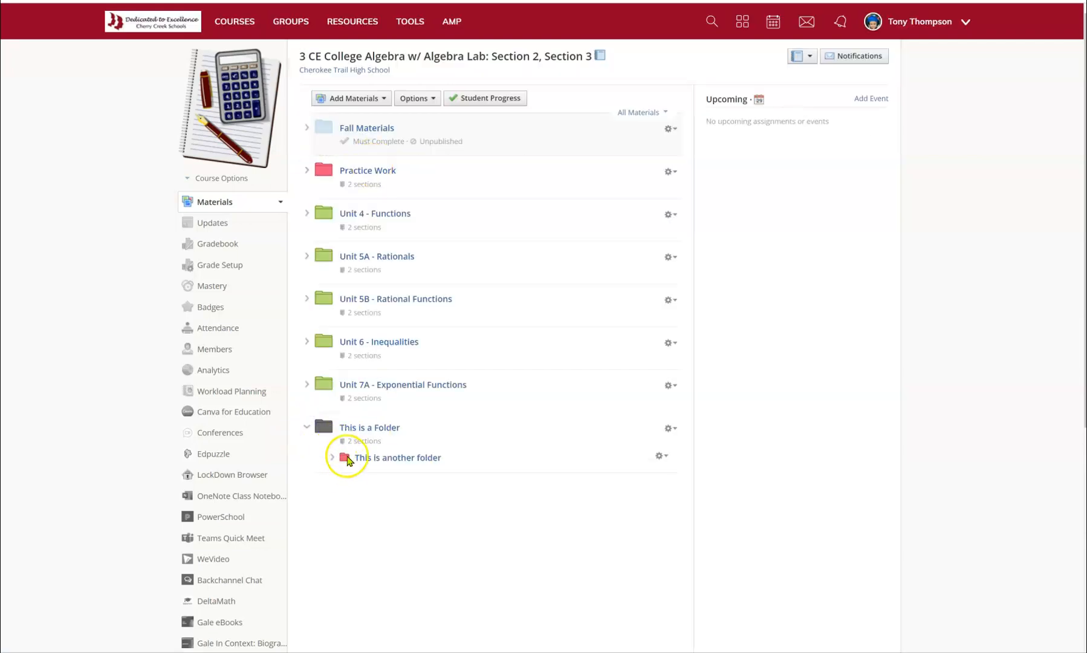
left_click(332, 457)
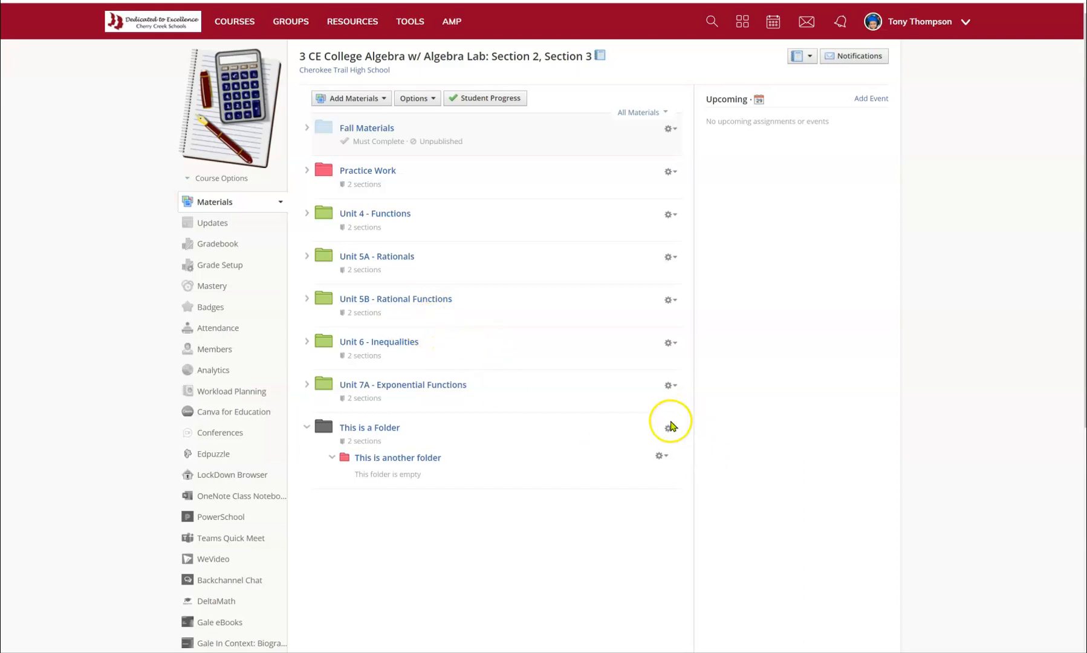
left_click(670, 428)
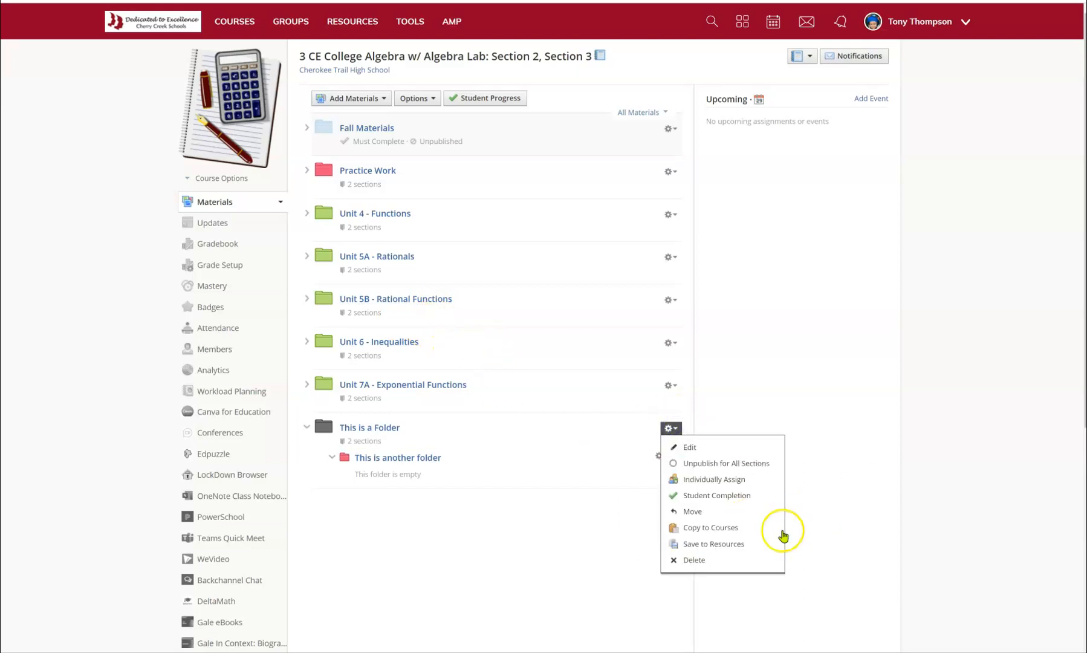
left_click(695, 560)
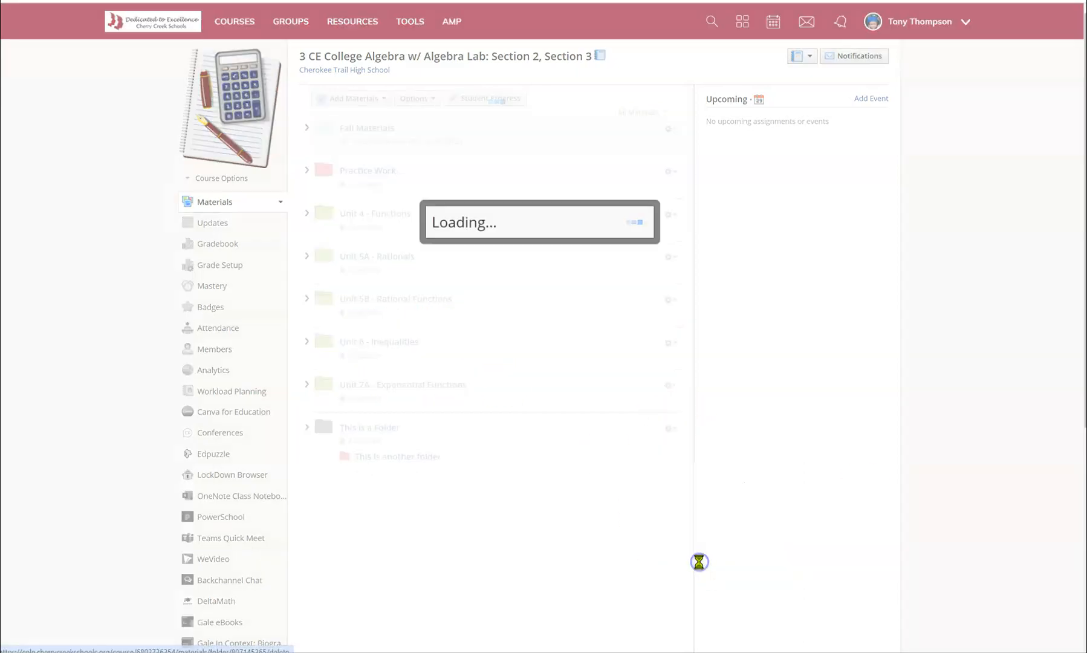
left_click(519, 235)
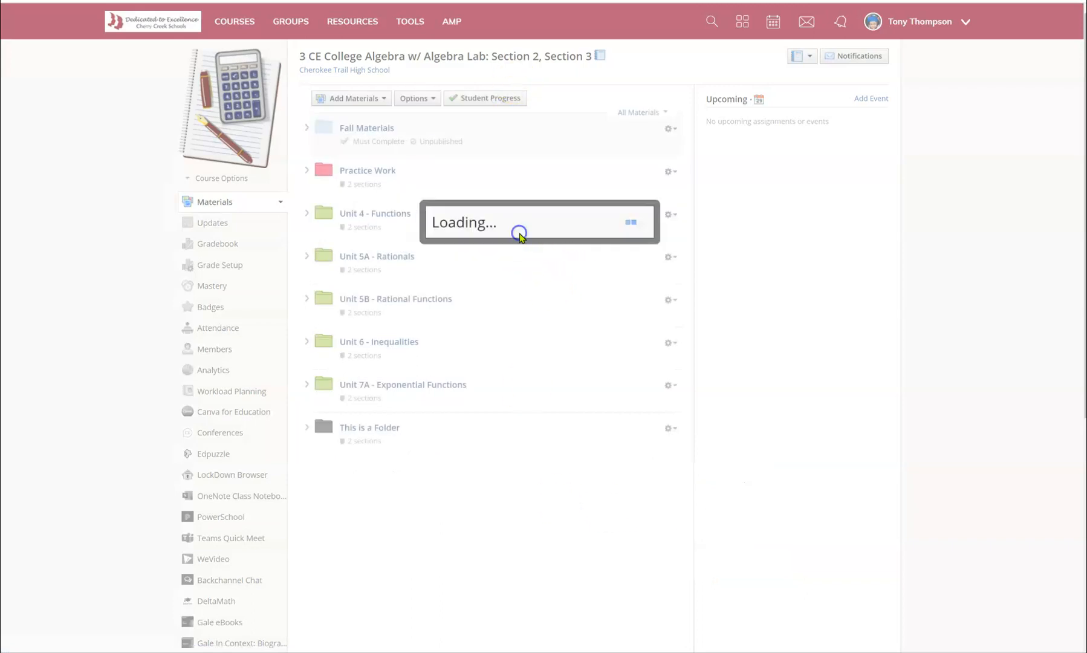